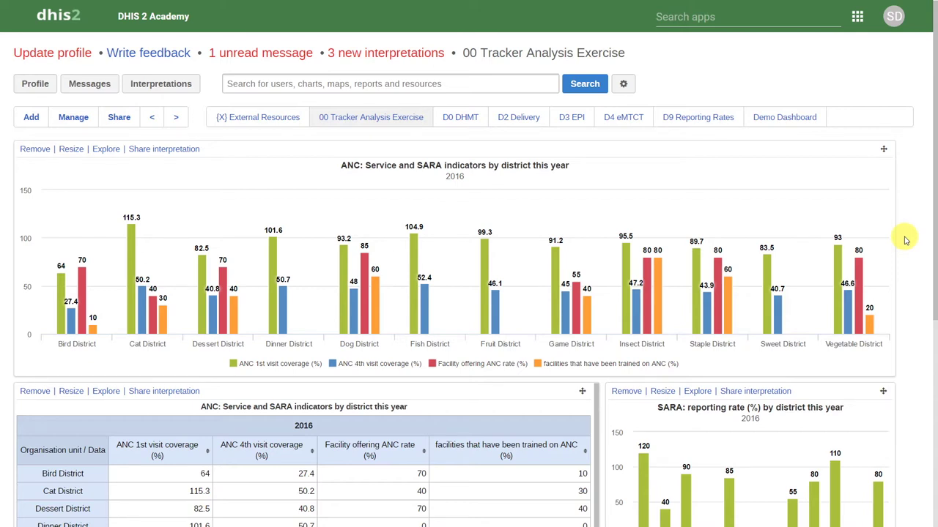
# Open the DHIS2 apps menu from the dashboard
pyautogui.click(774, 9)
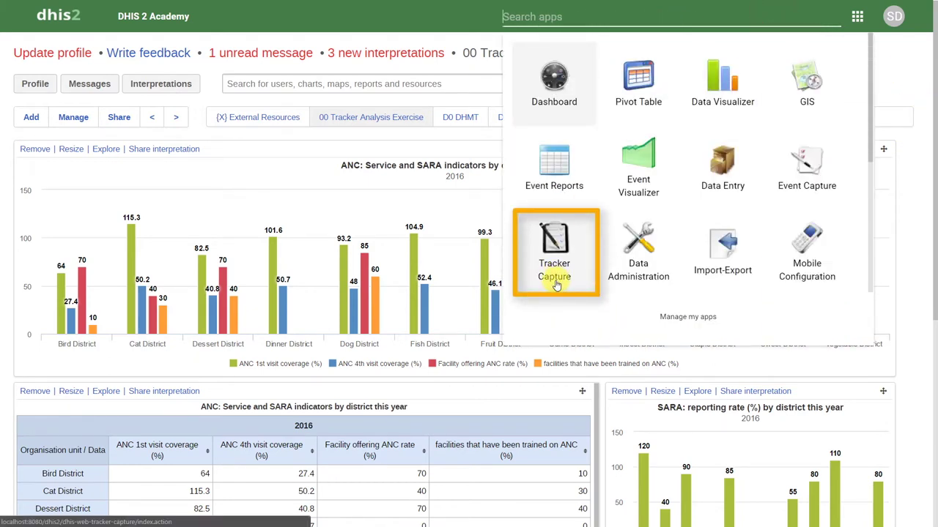
# Launch Tracker Capture and select Cardinal Hospital Gateway PHC under Trainingland > Animal Region > Bird District
pyautogui.click(555, 284)
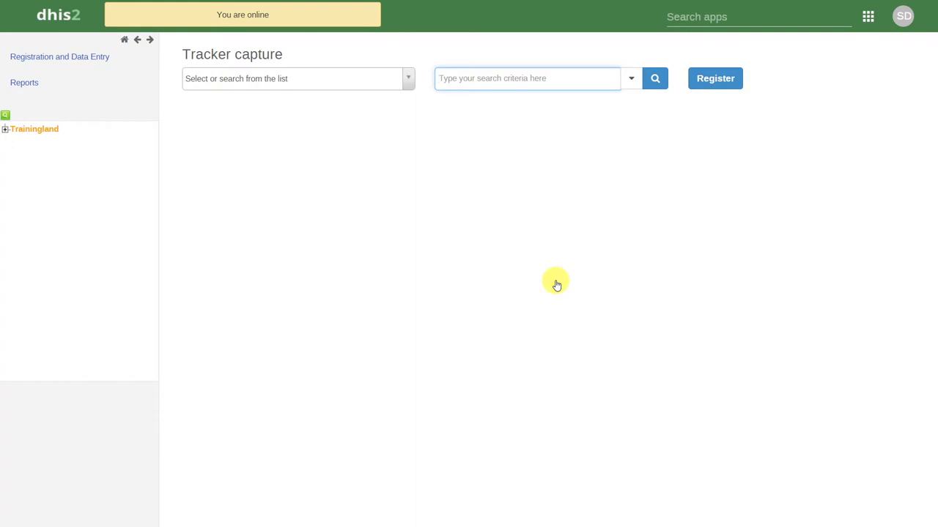
pyautogui.click(5, 132)
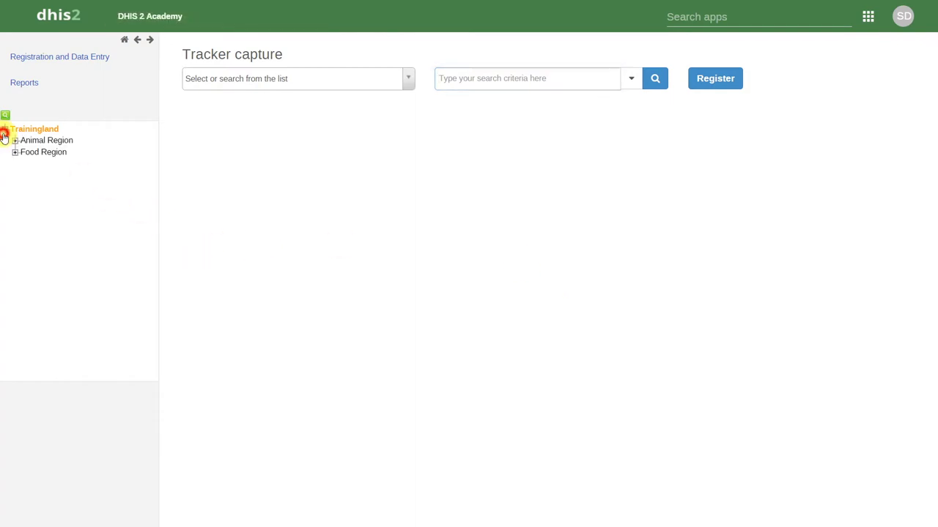
pyautogui.click(15, 140)
pyautogui.click(25, 152)
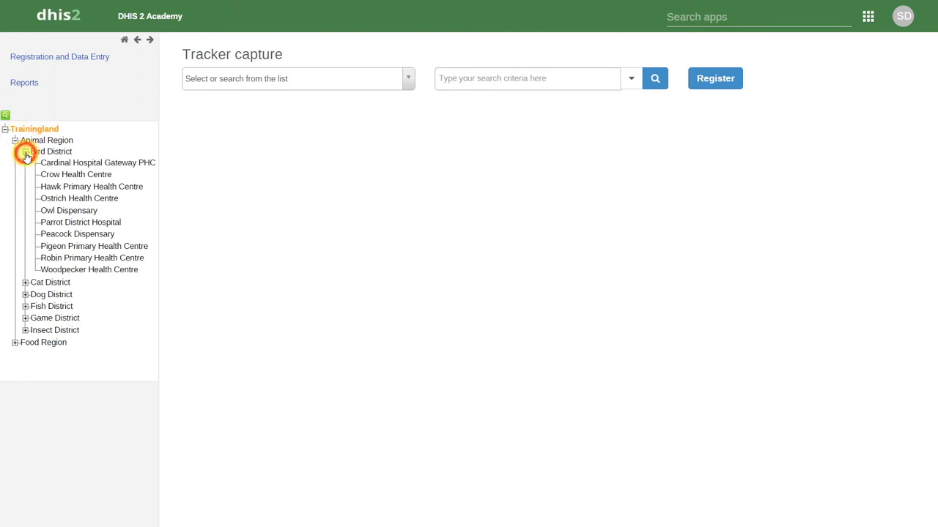
pyautogui.click(44, 162)
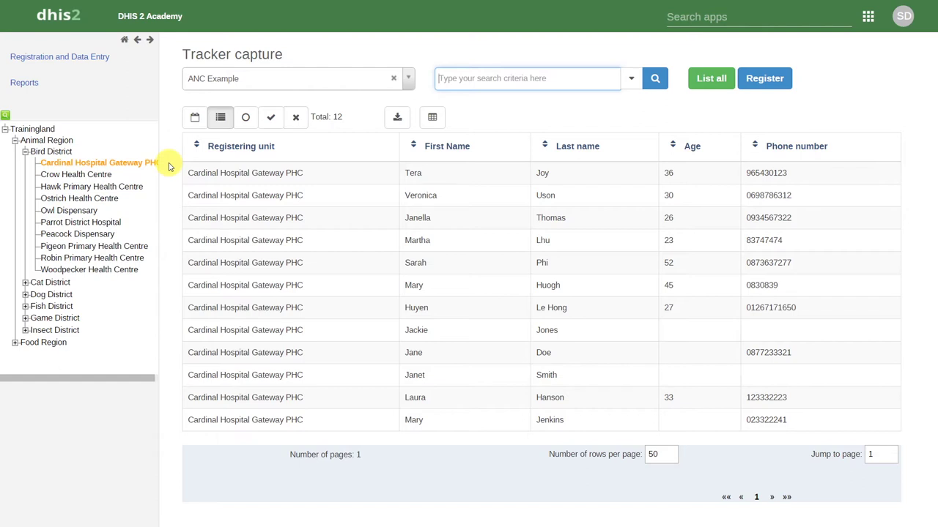
pyautogui.click(408, 85)
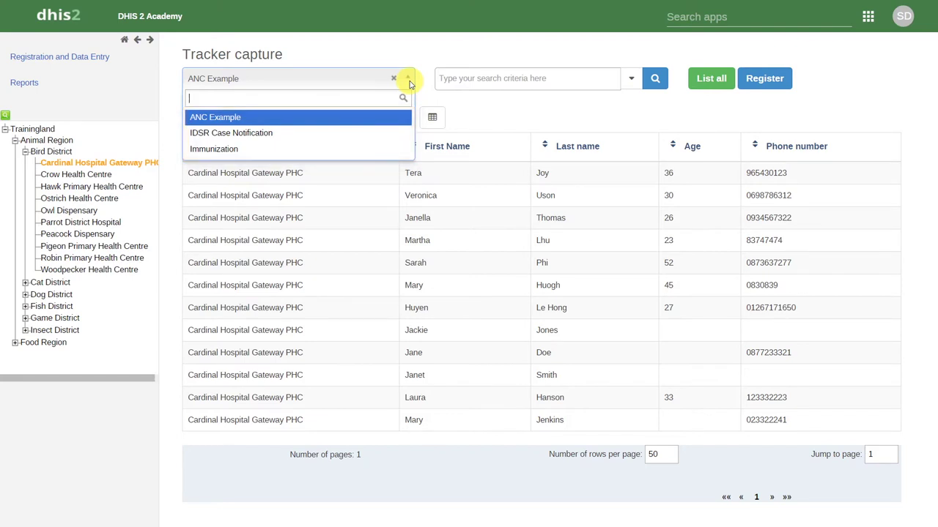
pyautogui.click(377, 118)
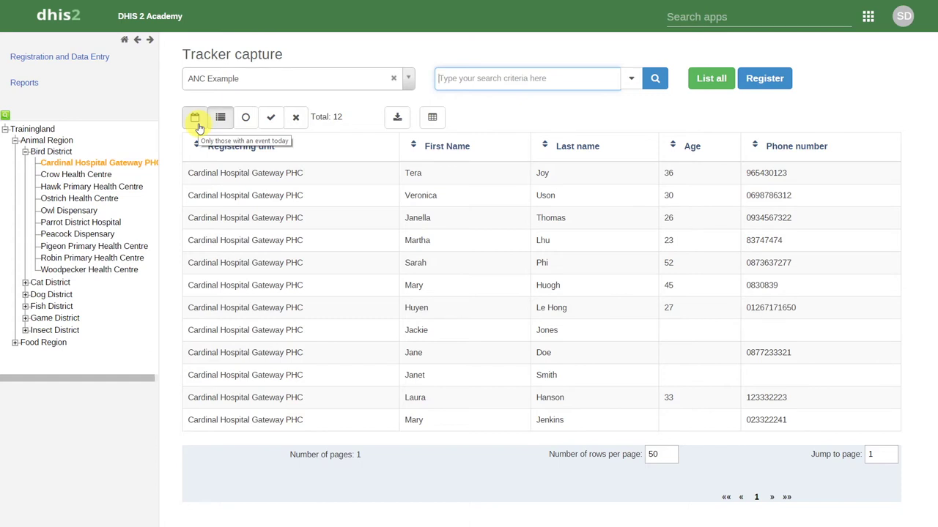
pyautogui.click(196, 119)
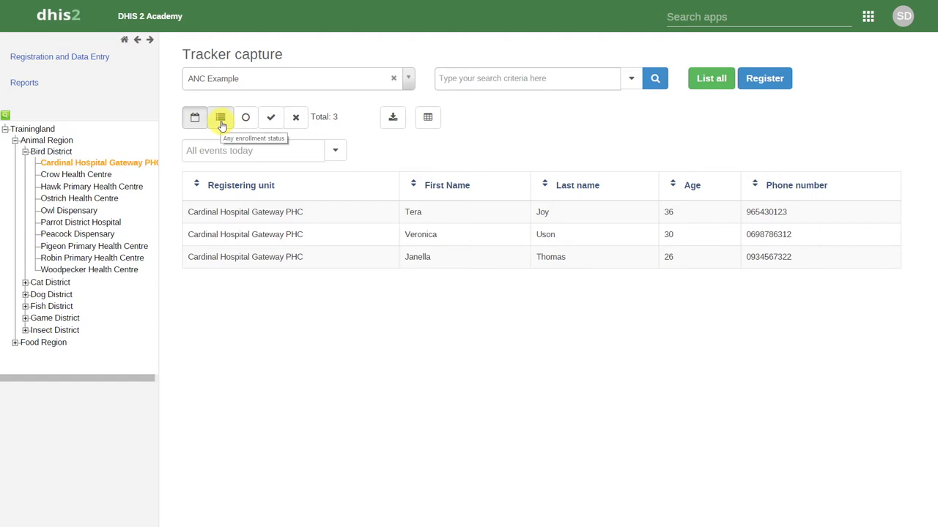
# Filter the ANC Example list to active enrollments only, leaving 10 enrollees
pyautogui.click(220, 120)
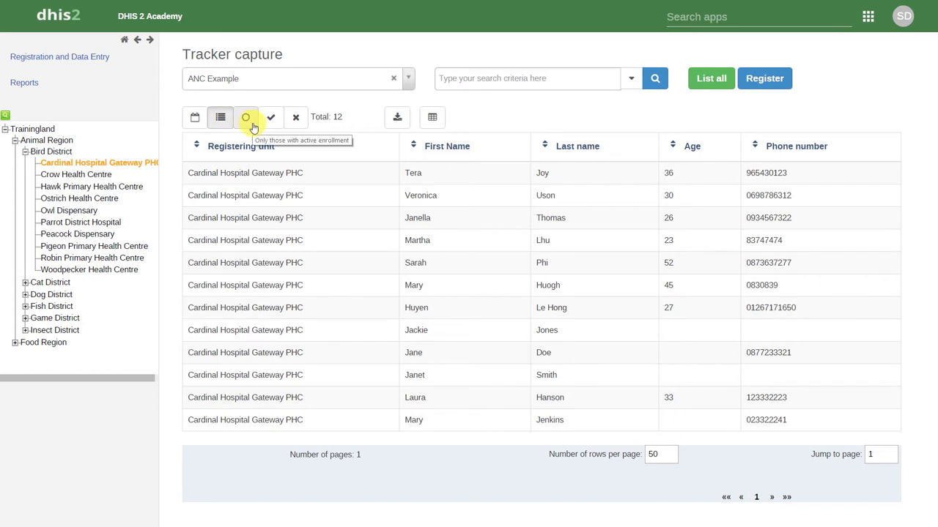
pyautogui.click(253, 127)
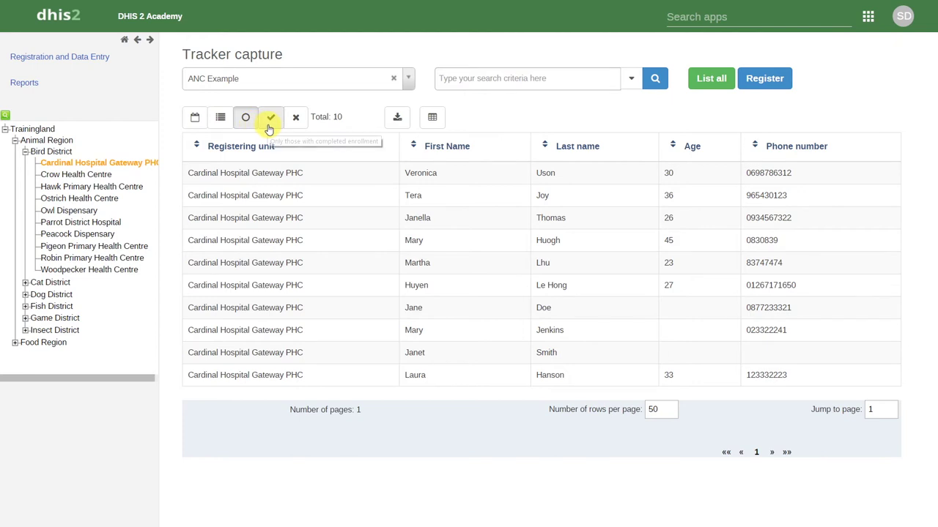
# Try the completed and cancelled enrollment filters, then show enrollees of any status again
pyautogui.click(270, 127)
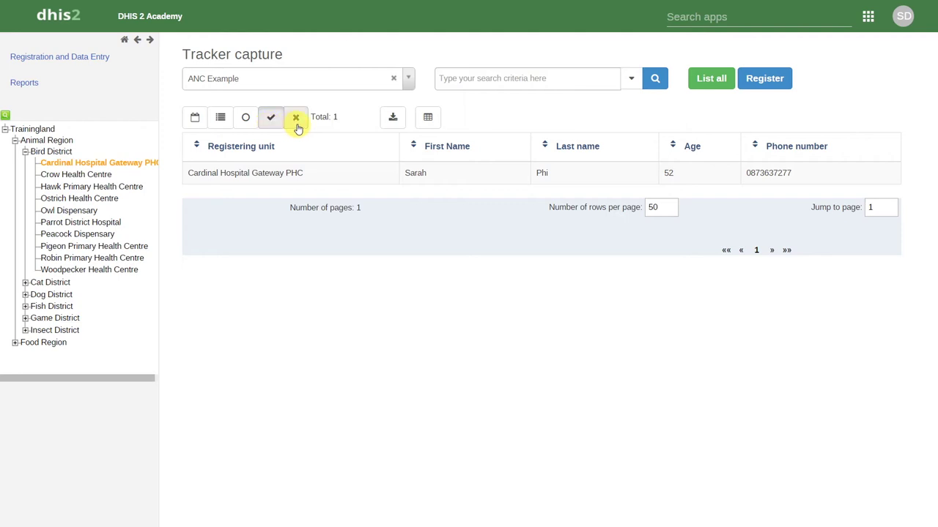
pyautogui.click(296, 119)
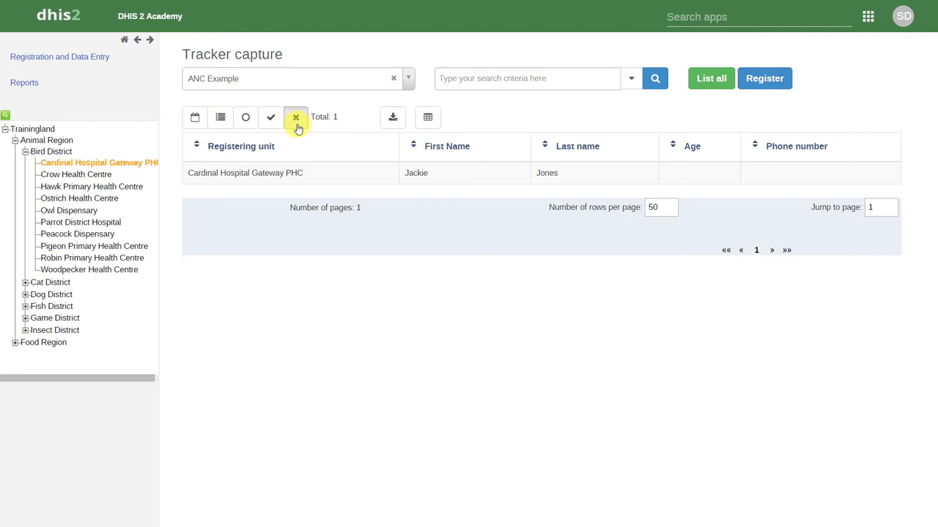
pyautogui.click(222, 121)
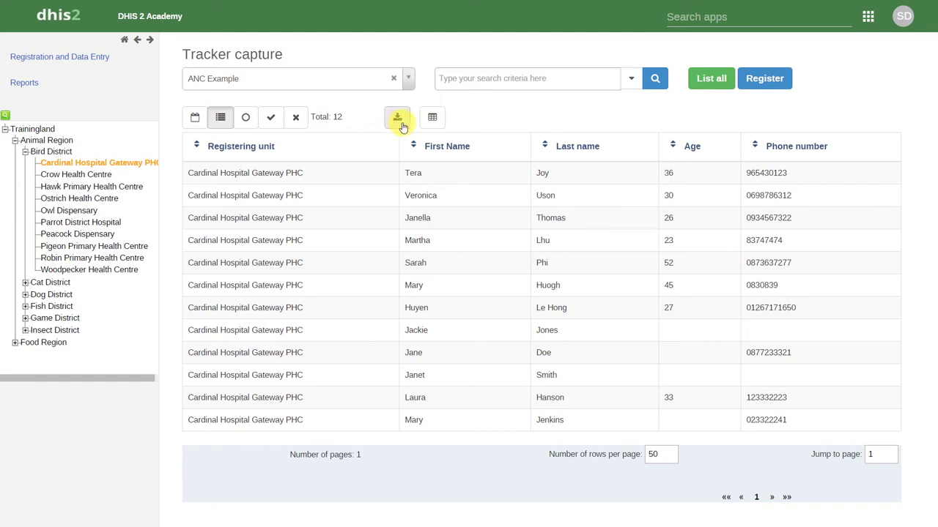
# Download the enrollee list as CSV and open trackedEntityList (1).csv in Excel
pyautogui.click(399, 120)
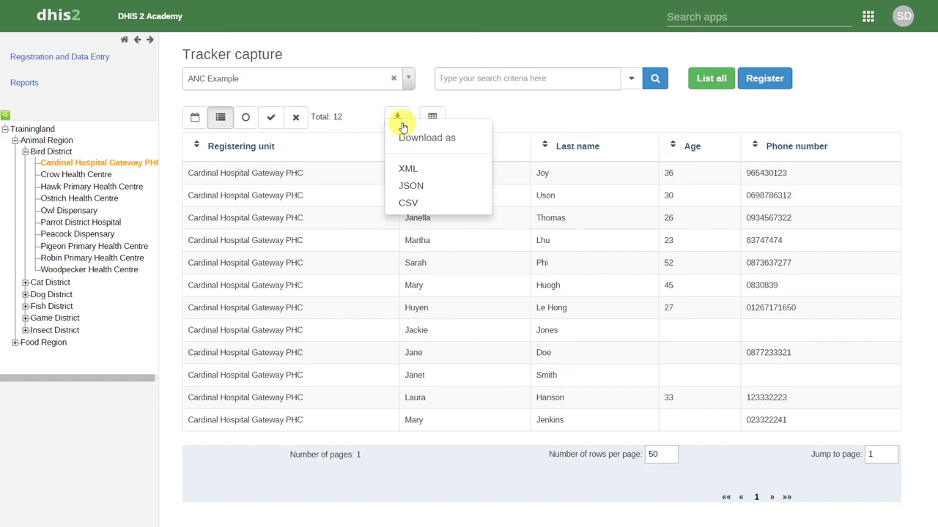
pyautogui.click(404, 202)
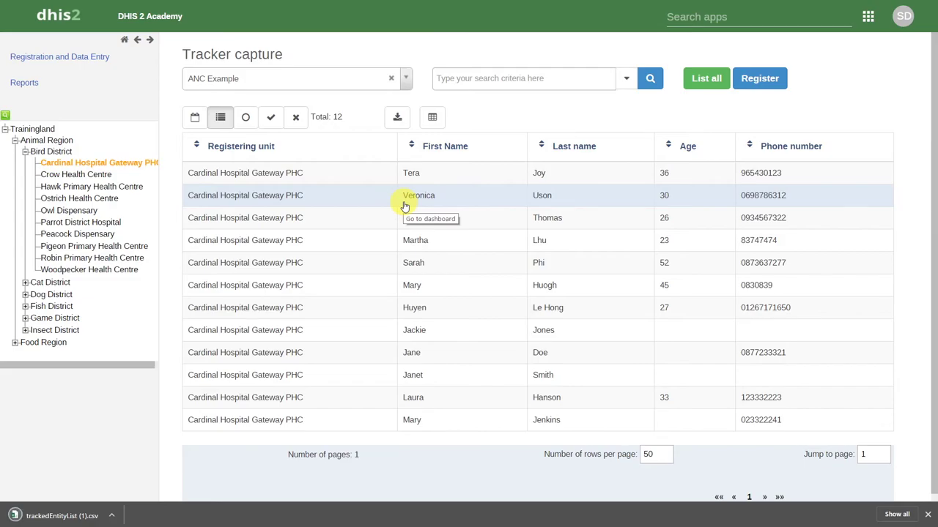
pyautogui.click(65, 515)
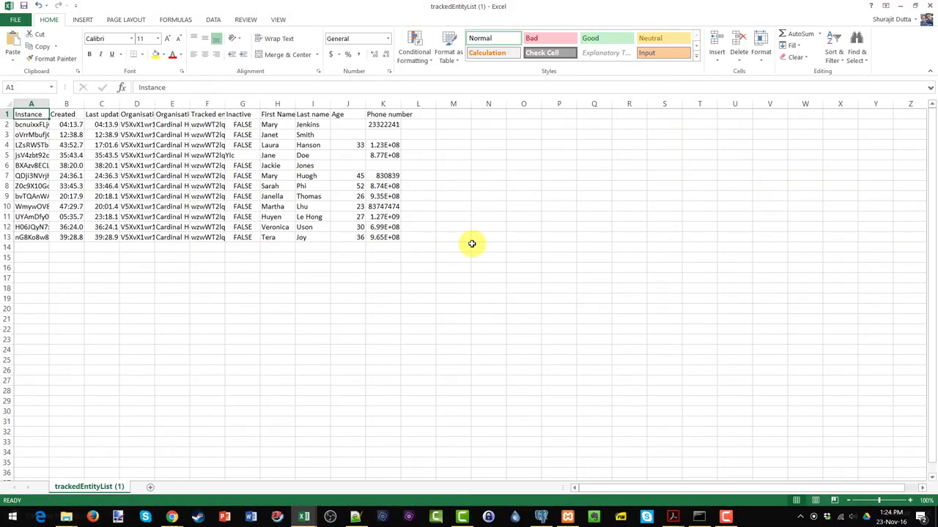
# Widen column K in Excel to show the full phone numbers
pyautogui.doubleClick(401, 102)
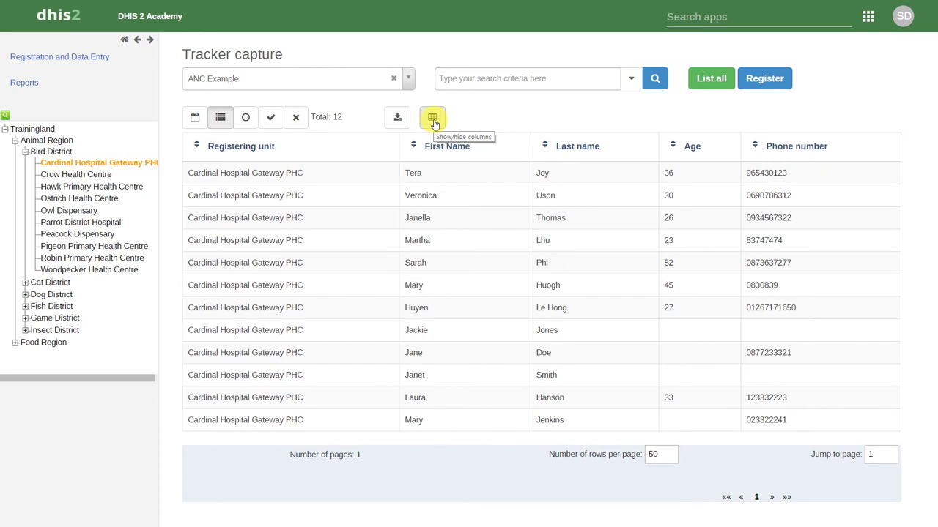
# Tick Village/Domicile in the Show/hide columns chooser and close it
pyautogui.click(432, 119)
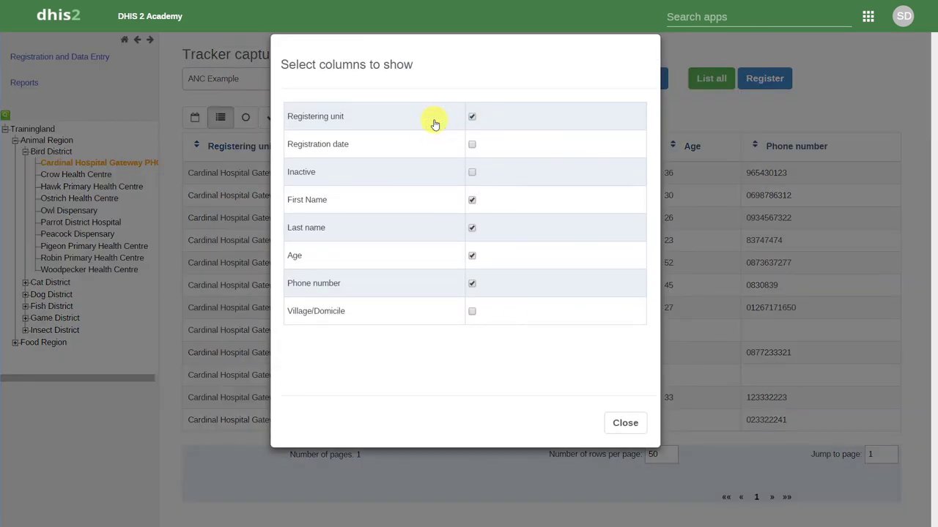
pyautogui.click(472, 313)
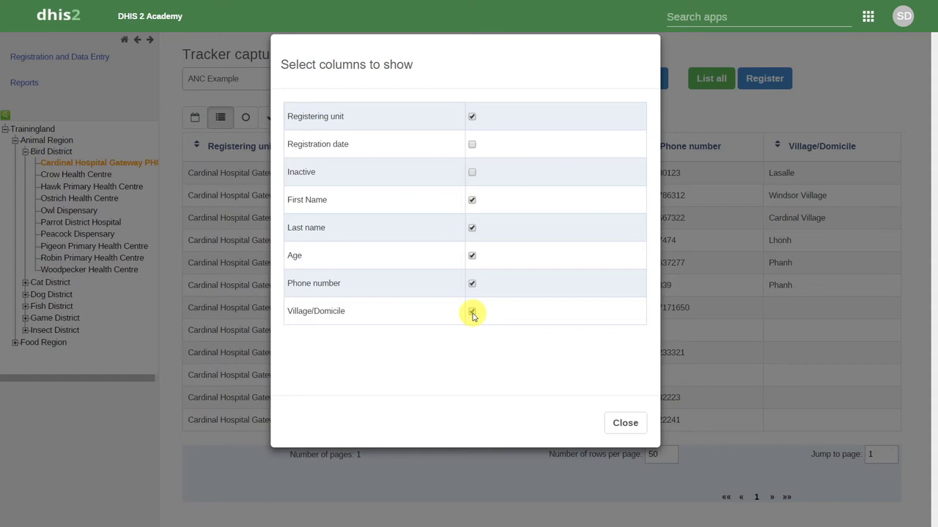
pyautogui.click(621, 423)
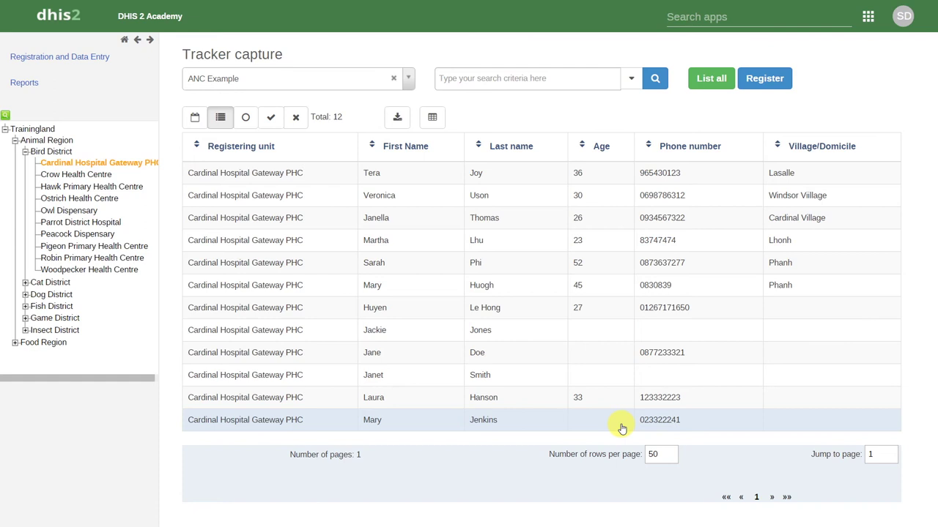
# Run a simple search on an enrollee's first name, narrowing the list to one 27-year-old
pyautogui.click(525, 79)
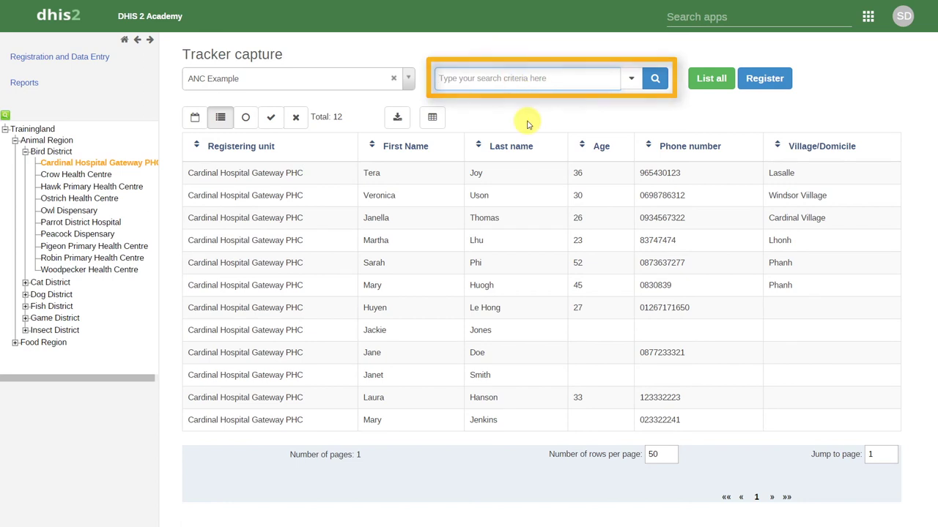
pyautogui.write('Huyen')
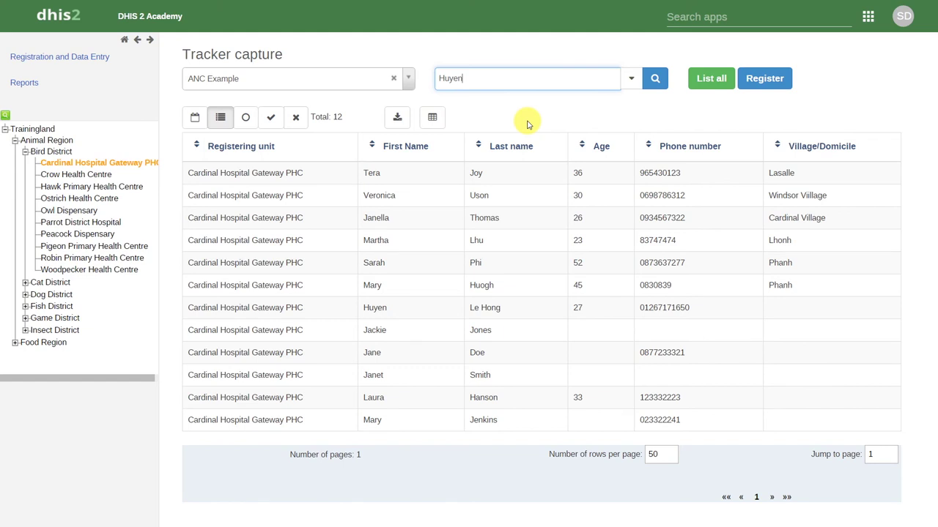
pyautogui.click(654, 79)
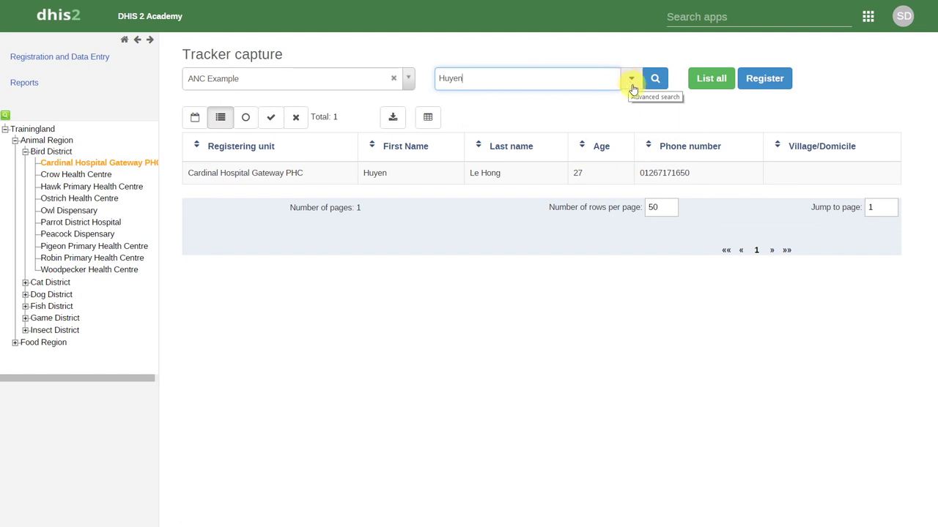
# Open advanced search and browse the Animal Region > Bird District org unit tree
pyautogui.click(631, 82)
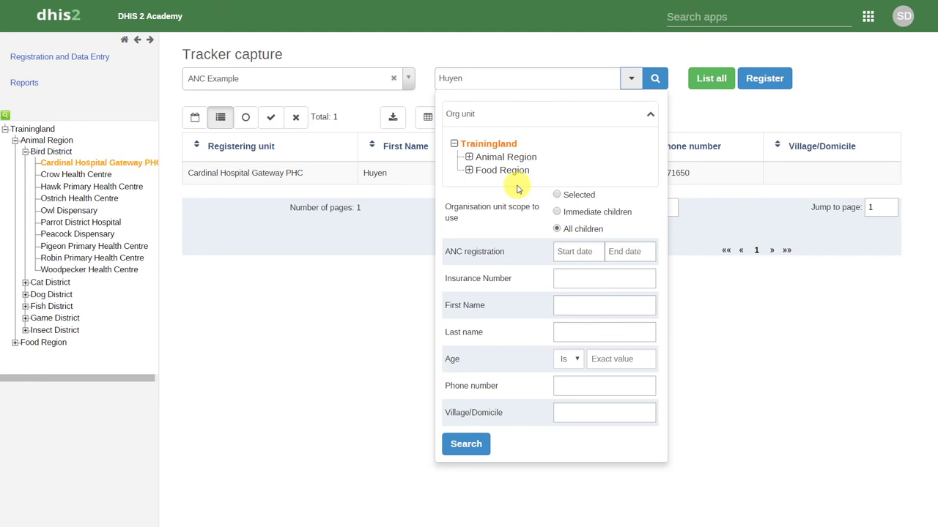
pyautogui.click(469, 156)
pyautogui.click(484, 171)
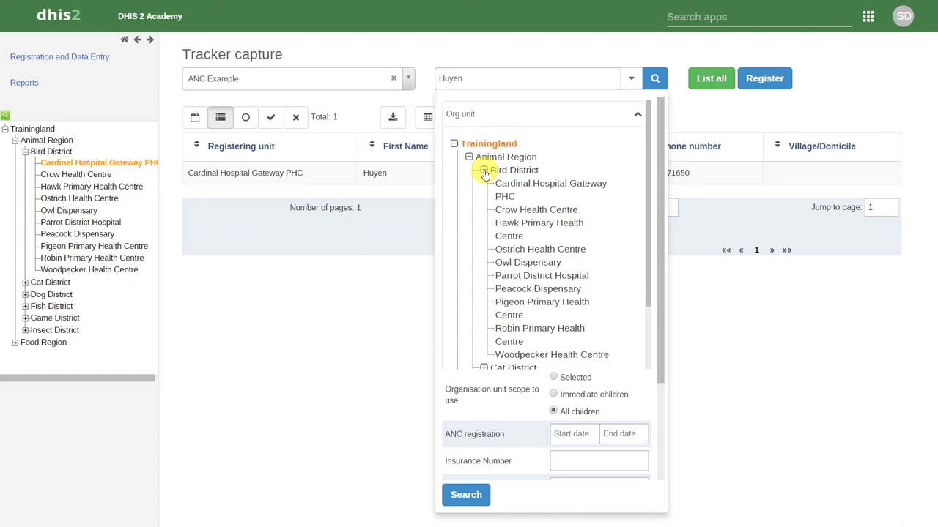
pyautogui.click(484, 170)
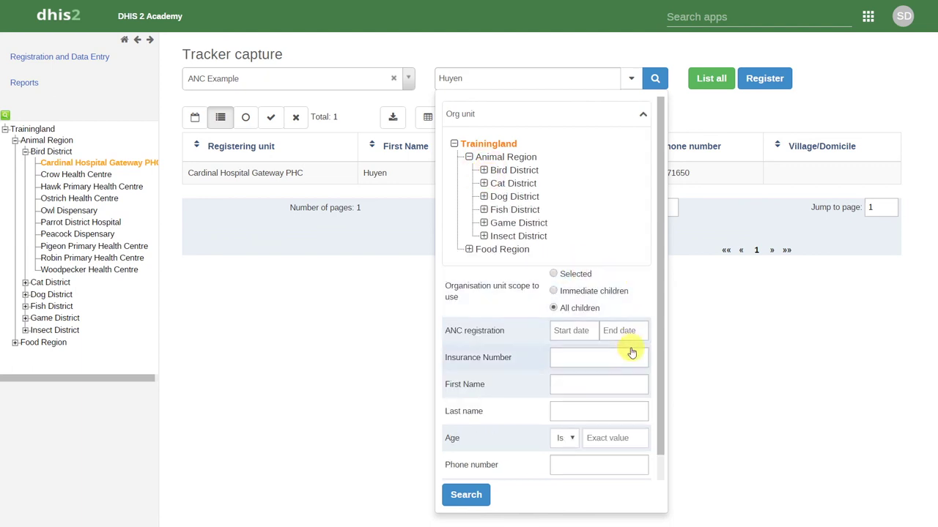
pyautogui.moveTo(662, 331); pyautogui.dragTo(662, 377)
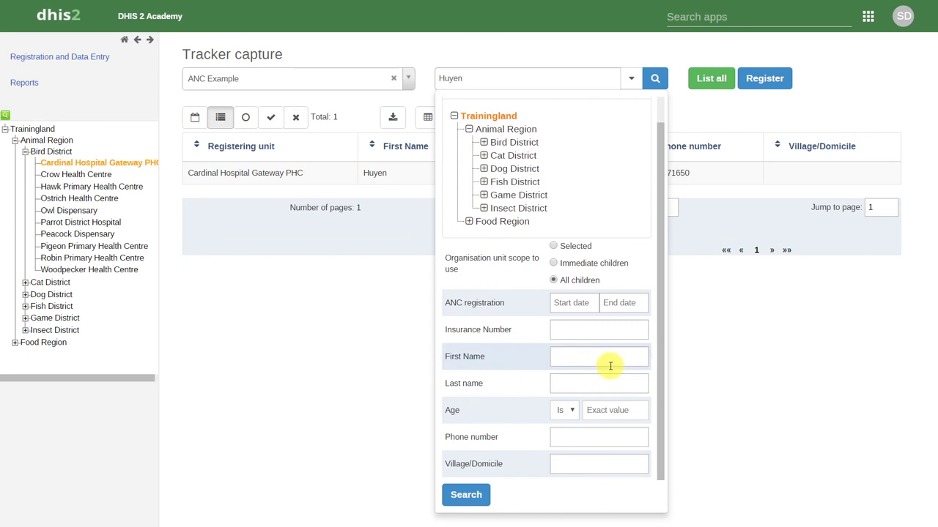
# Enter the enrollee's first name, last name and an age of 26 as search criteria
pyautogui.click(610, 365)
pyautogui.write('Janella')
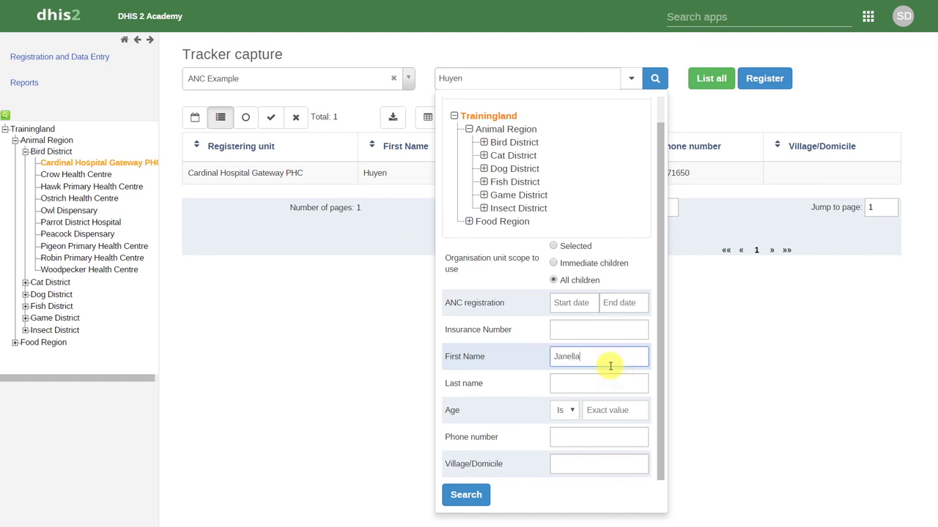
pyautogui.press('Tab')
pyautogui.write('Thomas')
pyautogui.press('Tab')
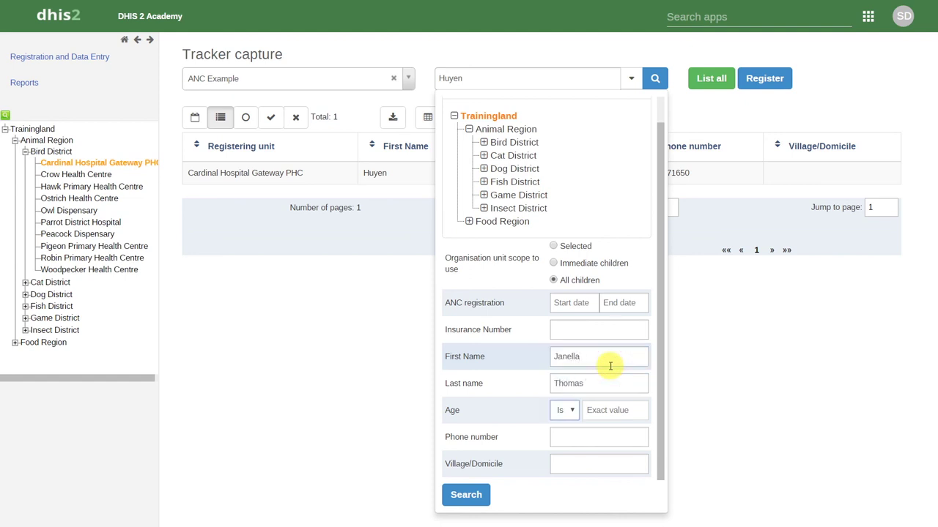
pyautogui.press('Tab')
pyautogui.write('26')
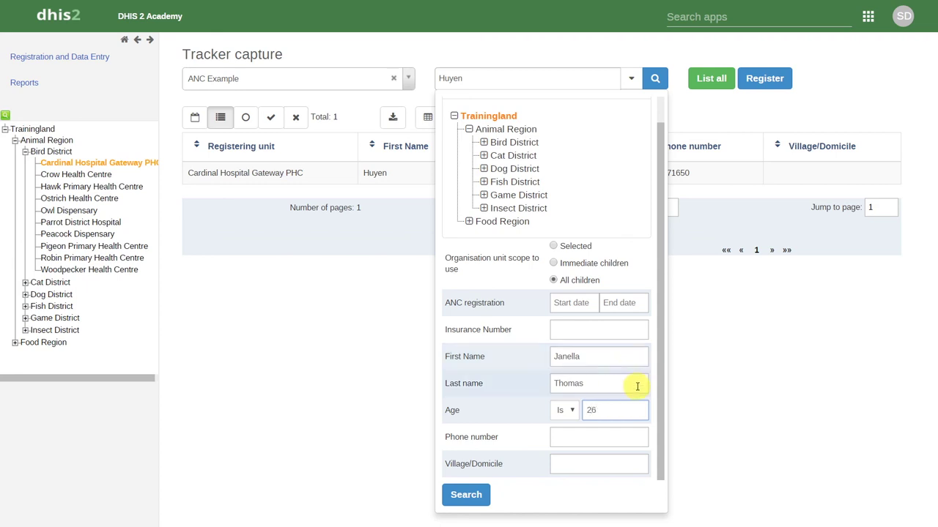
pyautogui.click(661, 429)
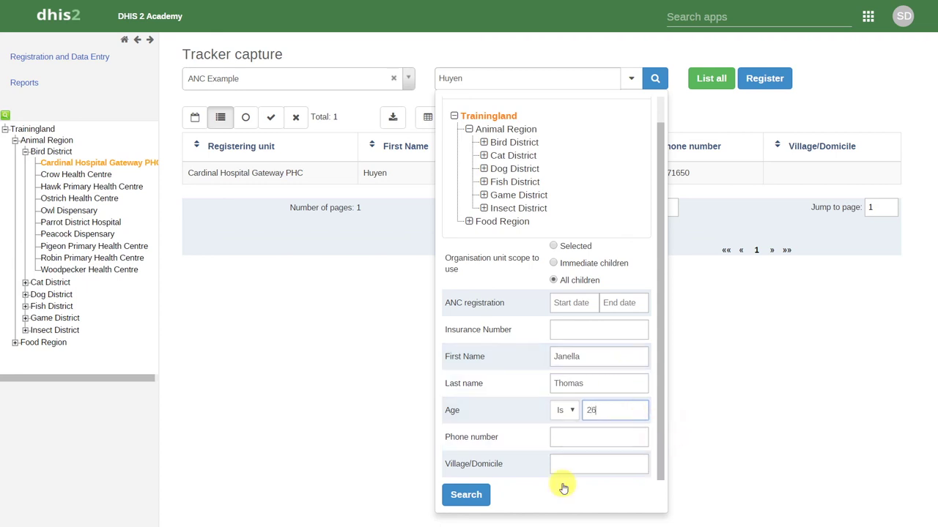
# Run the advanced search for the single 26-year-old match, then list all enrollees again
pyautogui.click(466, 496)
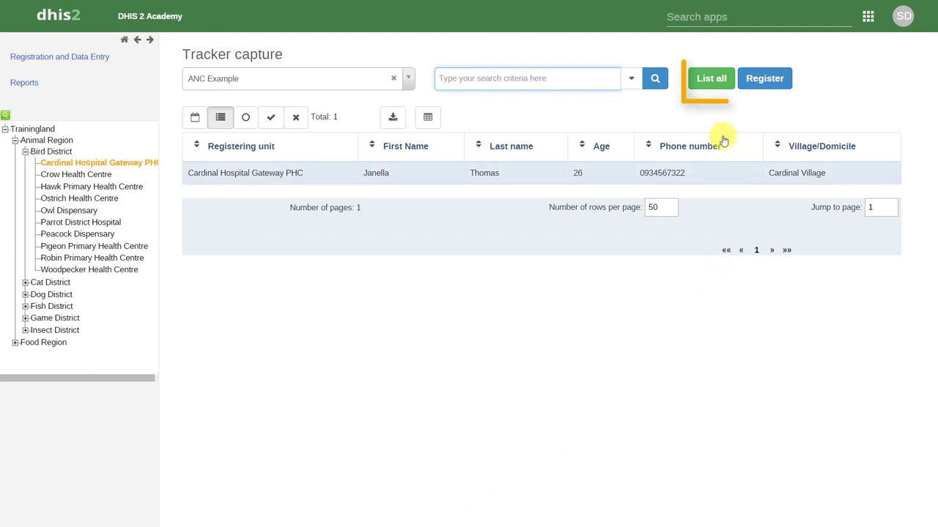
pyautogui.click(711, 82)
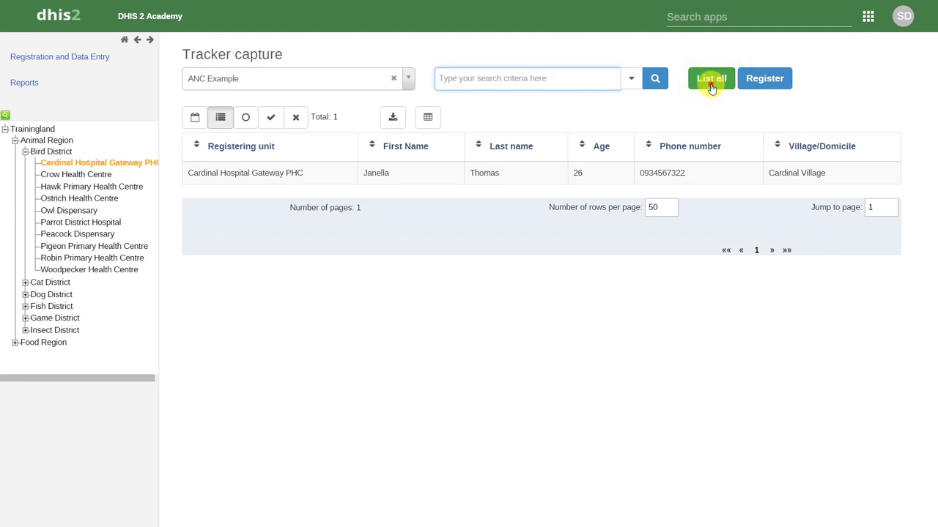